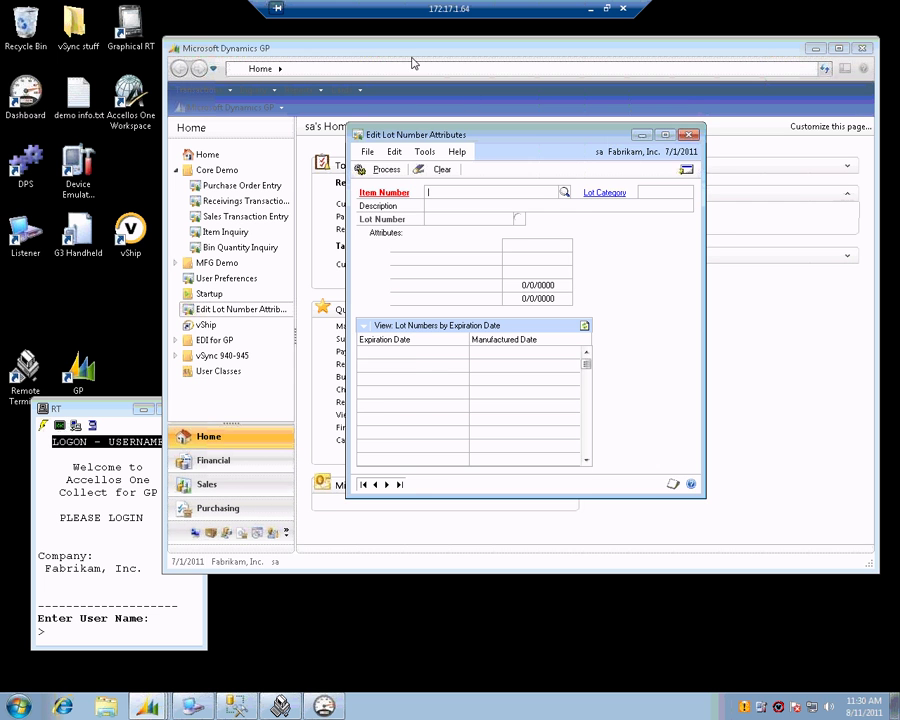
Start opening an inventory master record from the Dynamics GP home page.
{"action": "left_click", "coordinate": [342, 89]}
Open item CAP100's inventory record and its Options window.
{"action": "mouse_move", "coordinate": [420, 167]}
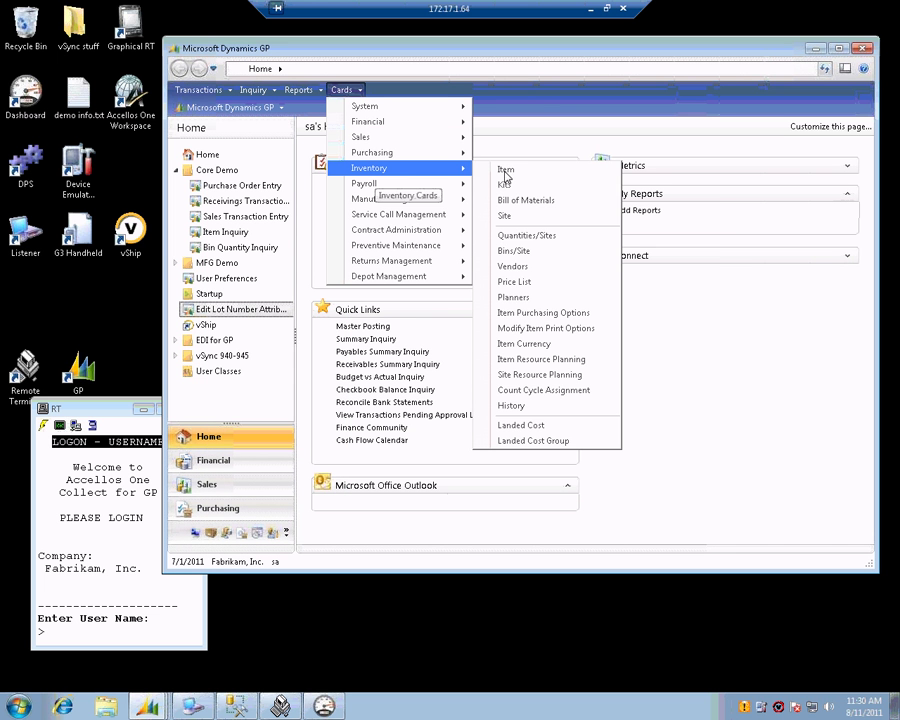
{"action": "left_click", "coordinate": [506, 172]}
{"action": "type", "text": "C"}
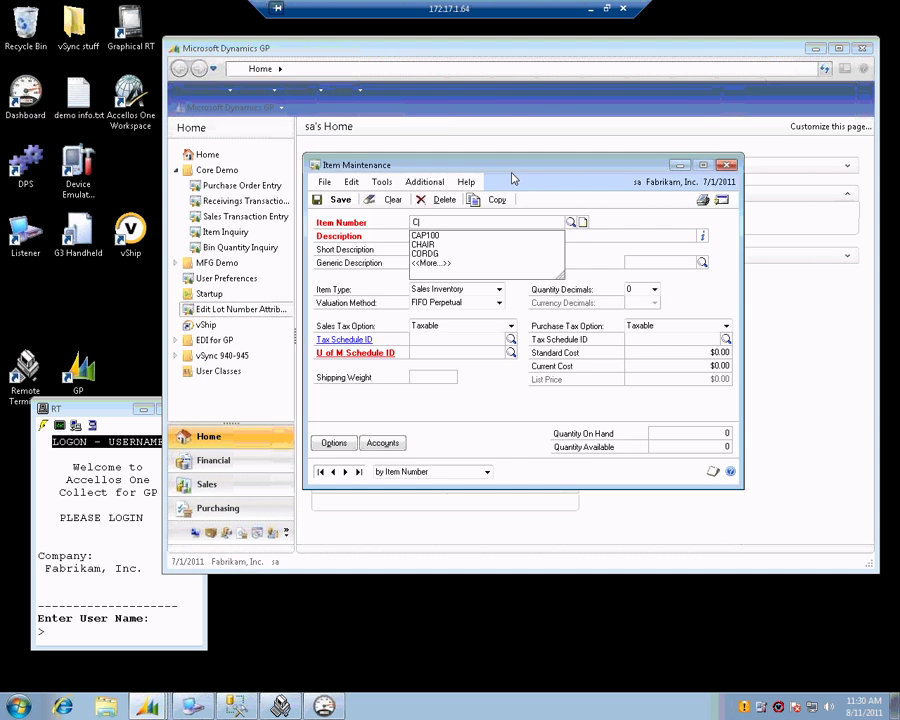
{"action": "type", "text": "AP100"}
{"action": "key", "text": "Tab"}
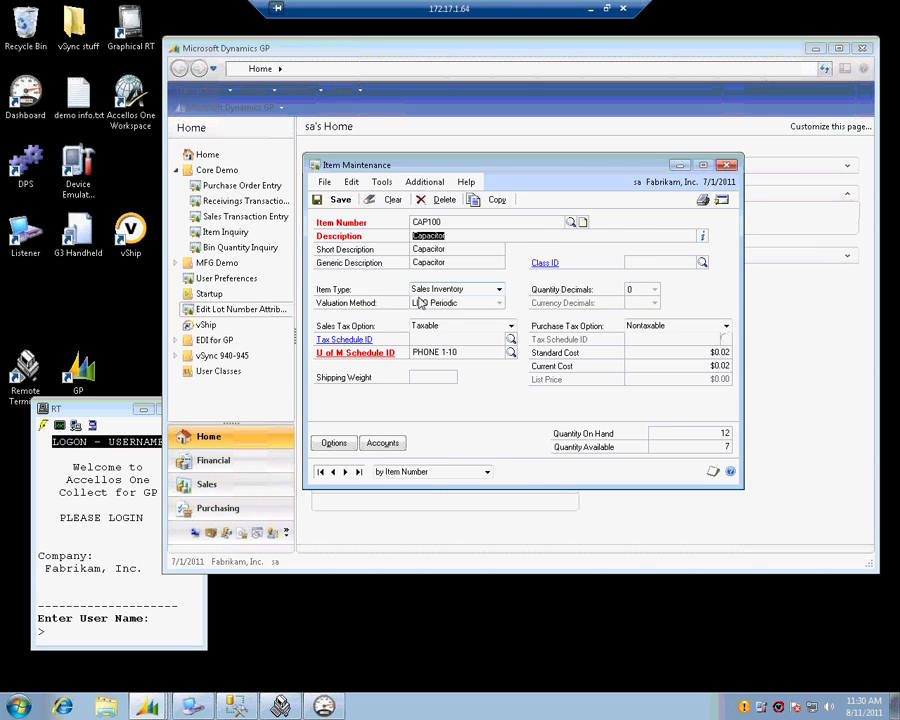
{"action": "left_click", "coordinate": [338, 446]}
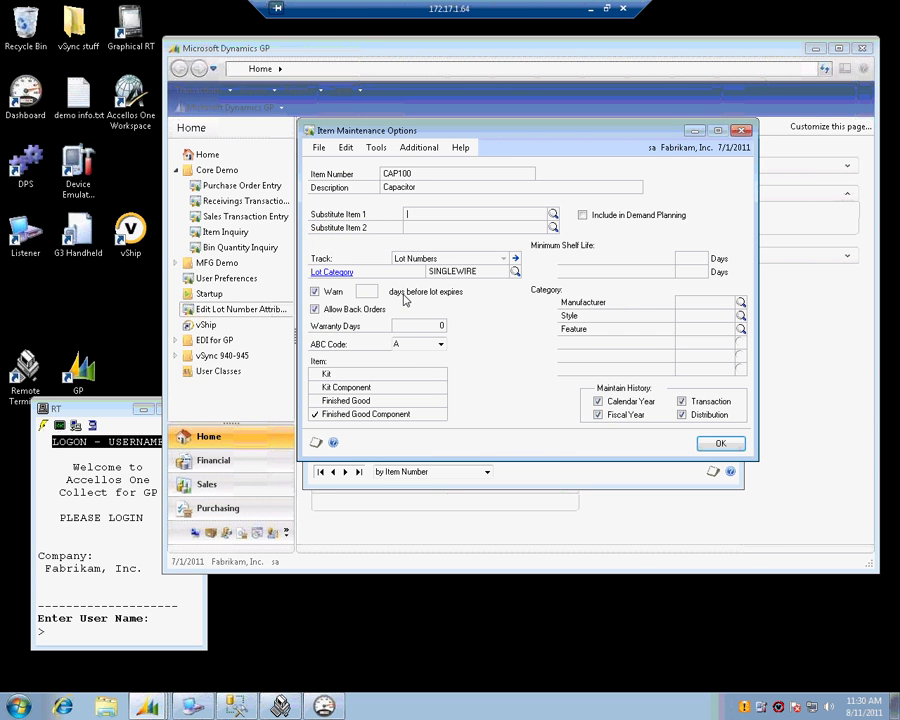
Review the SINGLEWIRE lot category's Color and Quality attributes, then close all three windows.
{"action": "left_click_drag", "start_coordinate": [429, 272], "coordinate": [477, 274]}
{"action": "left_click", "coordinate": [335, 277]}
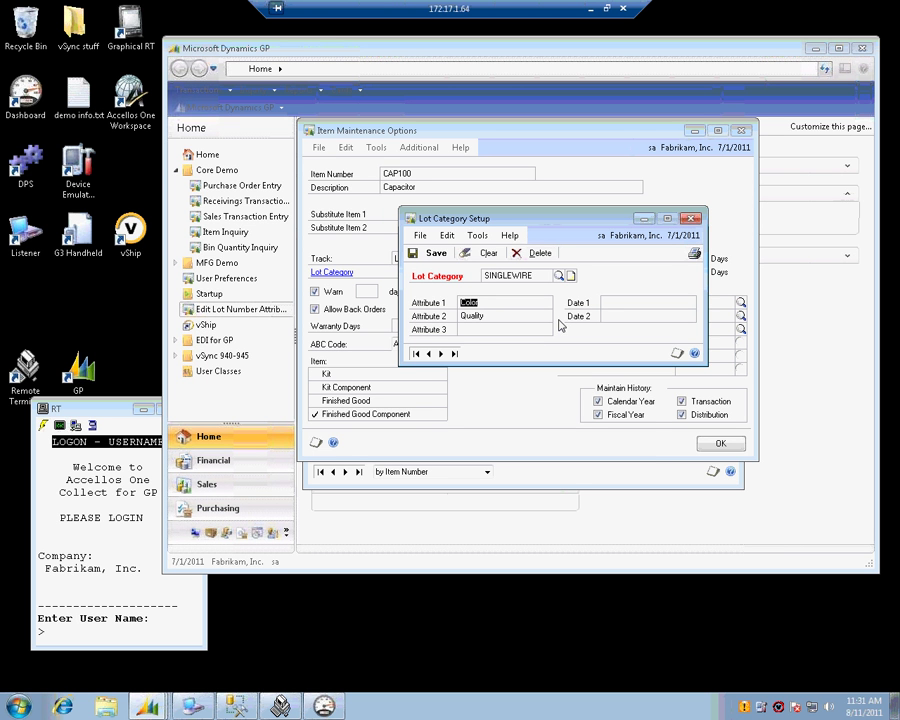
{"action": "left_click", "coordinate": [488, 303]}
{"action": "left_click", "coordinate": [691, 218]}
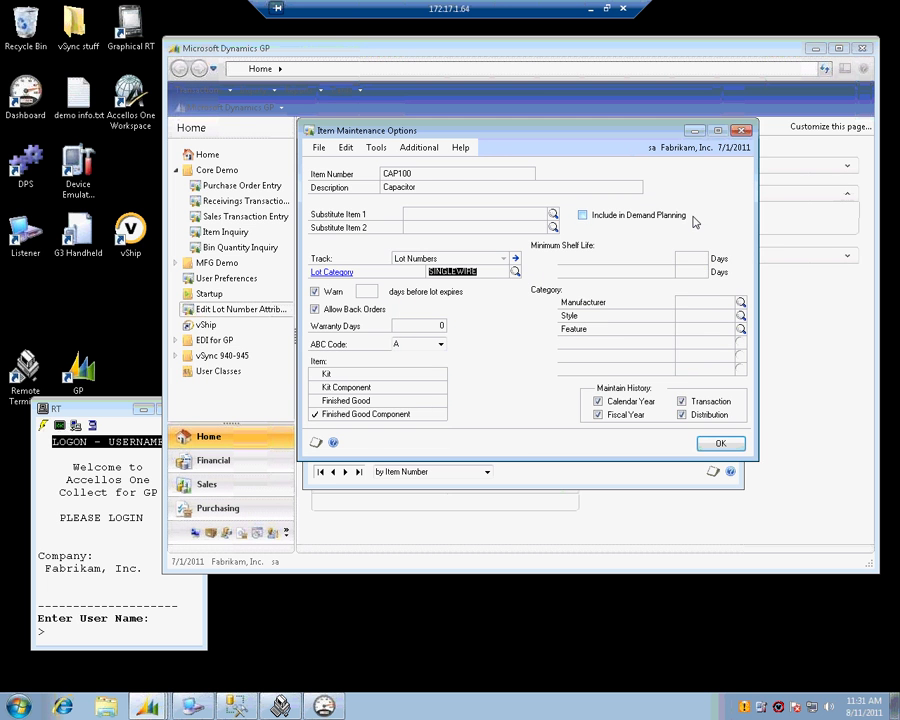
{"action": "left_click", "coordinate": [742, 131]}
{"action": "left_click", "coordinate": [732, 167]}
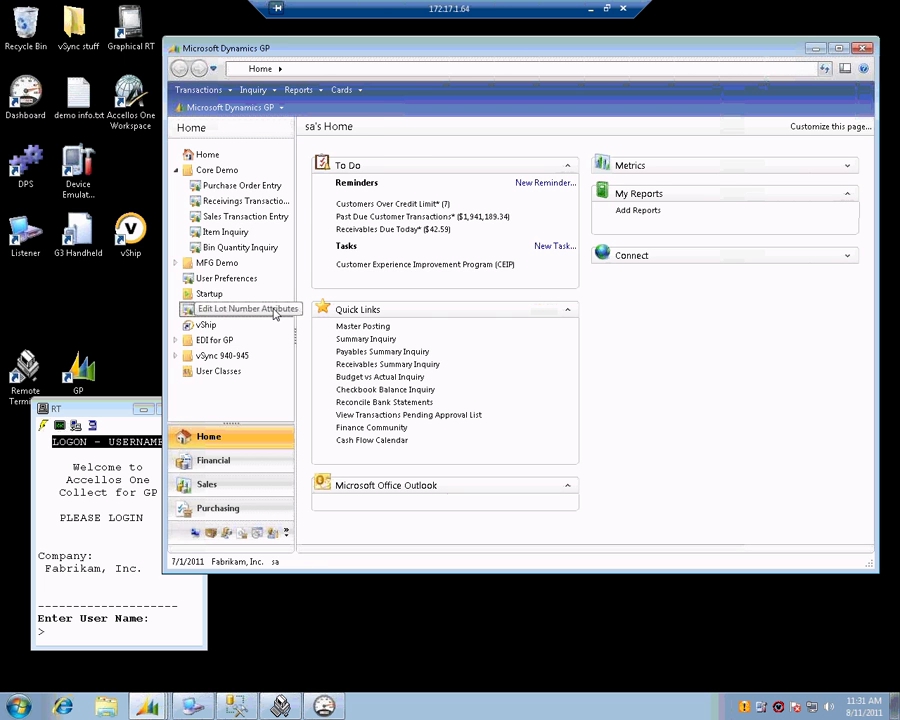
Open the Lot Number Inquiry and view LOT2's blank dates and Color/Quality attributes.
{"action": "left_click", "coordinate": [253, 90]}
{"action": "mouse_move", "coordinate": [279, 176]}
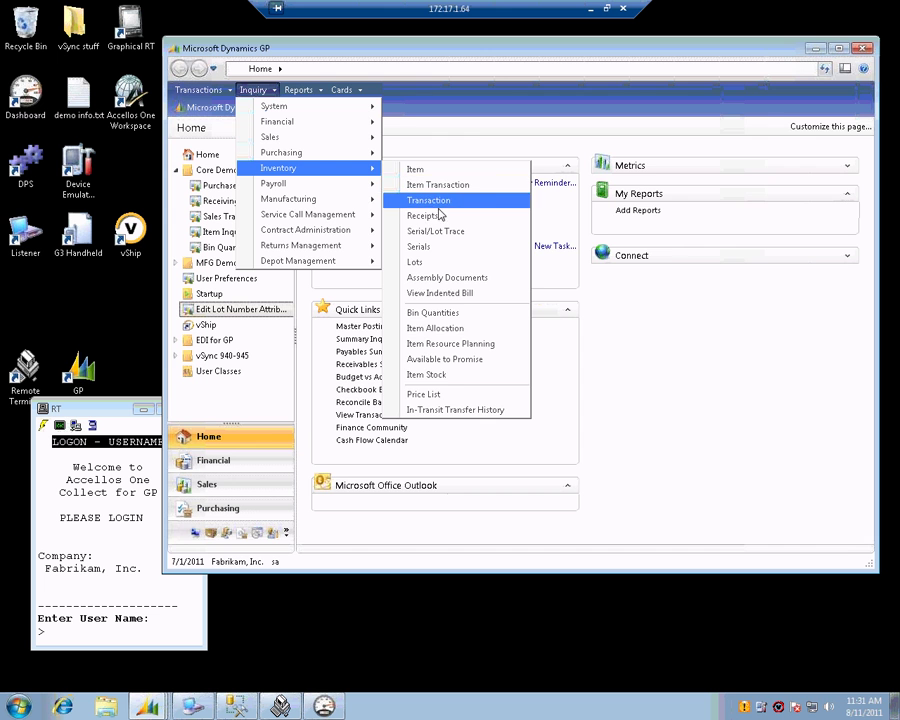
{"action": "left_click", "coordinate": [425, 263]}
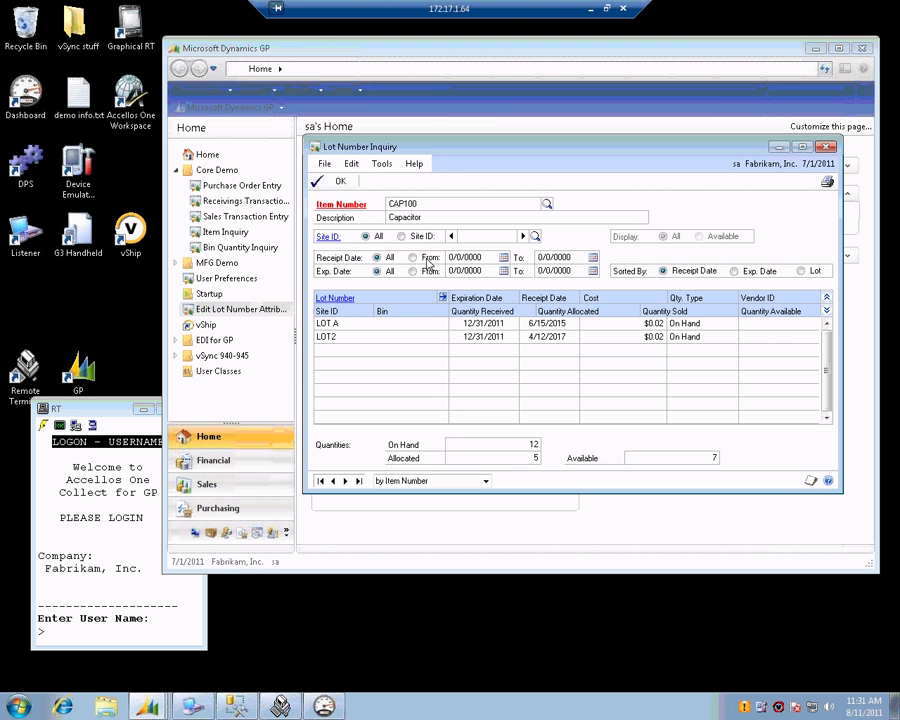
{"action": "left_click", "coordinate": [468, 336]}
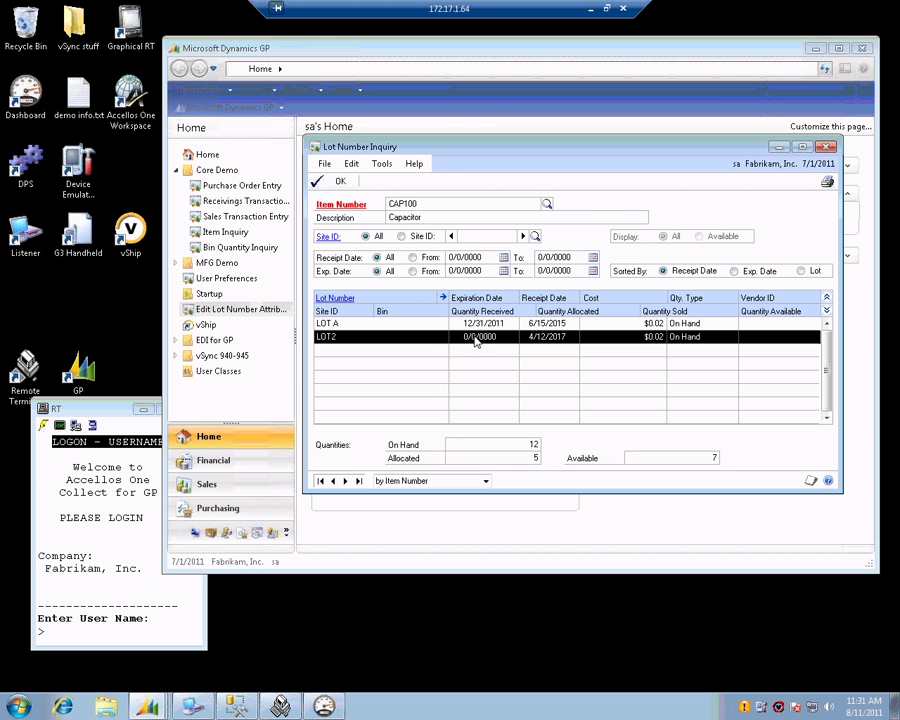
{"action": "left_click", "coordinate": [443, 297]}
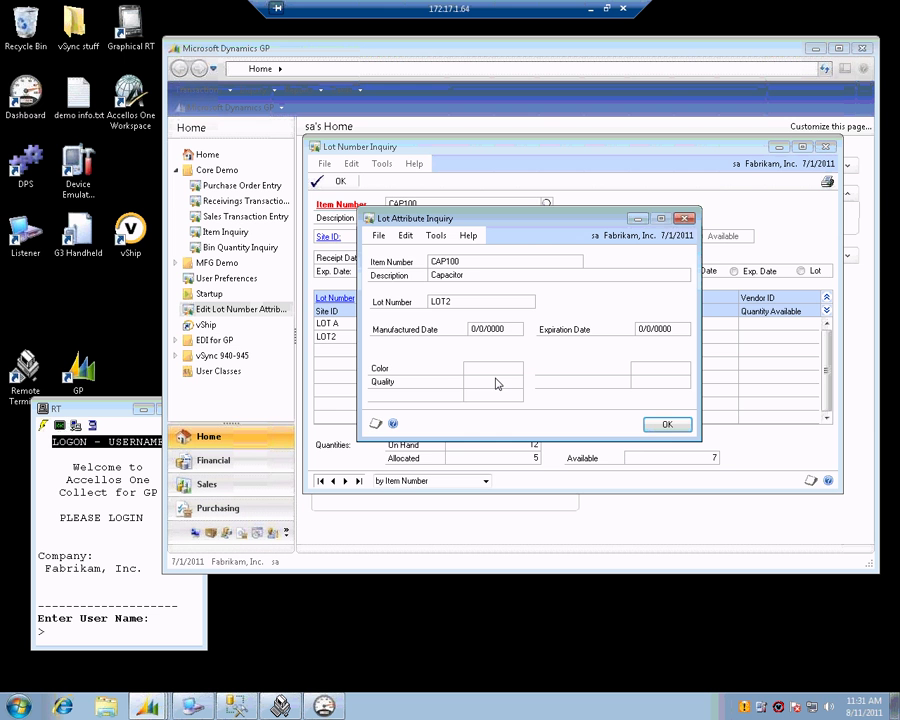
{"action": "left_click", "coordinate": [666, 424]}
{"action": "left_click", "coordinate": [253, 312]}
Set CAP100's LOT2 to Color red and Quality A, processing without printing the report.
{"action": "left_click", "coordinate": [255, 312]}
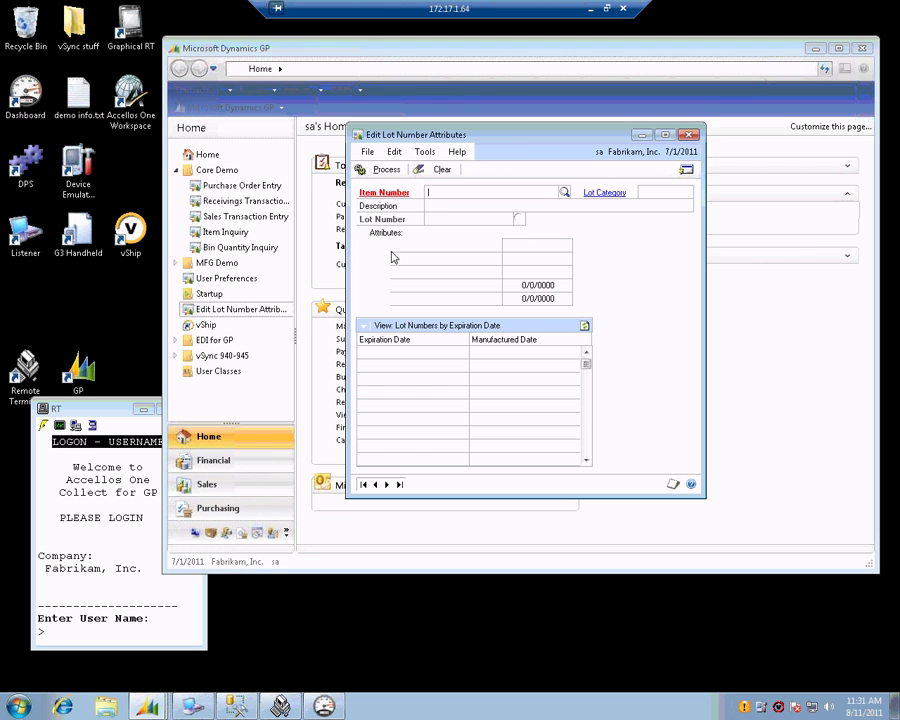
{"action": "type", "text": "CAP100"}
{"action": "key", "text": "Tab"}
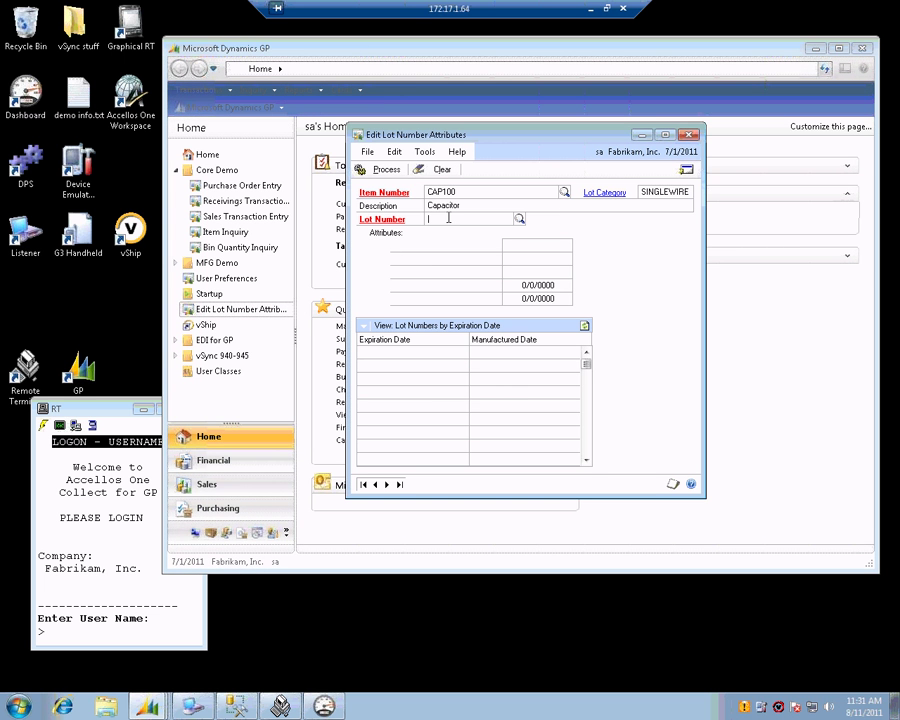
{"action": "left_click", "coordinate": [519, 218]}
{"action": "left_click", "coordinate": [416, 276]}
{"action": "double_click", "coordinate": [417, 279]}
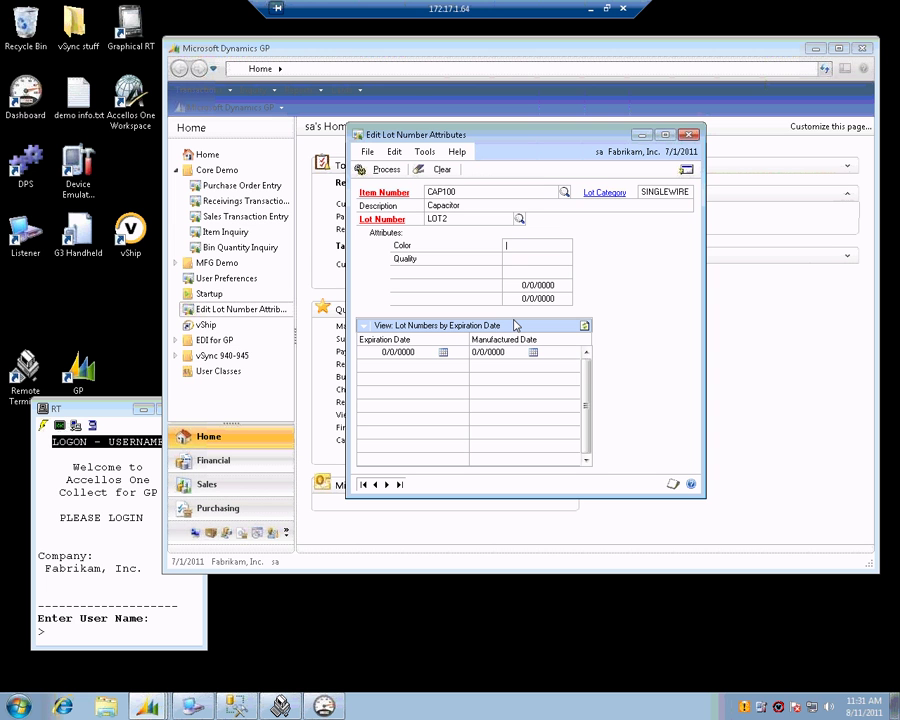
{"action": "type", "text": "red"}
{"action": "key", "text": "Tab"}
{"action": "type", "text": "A"}
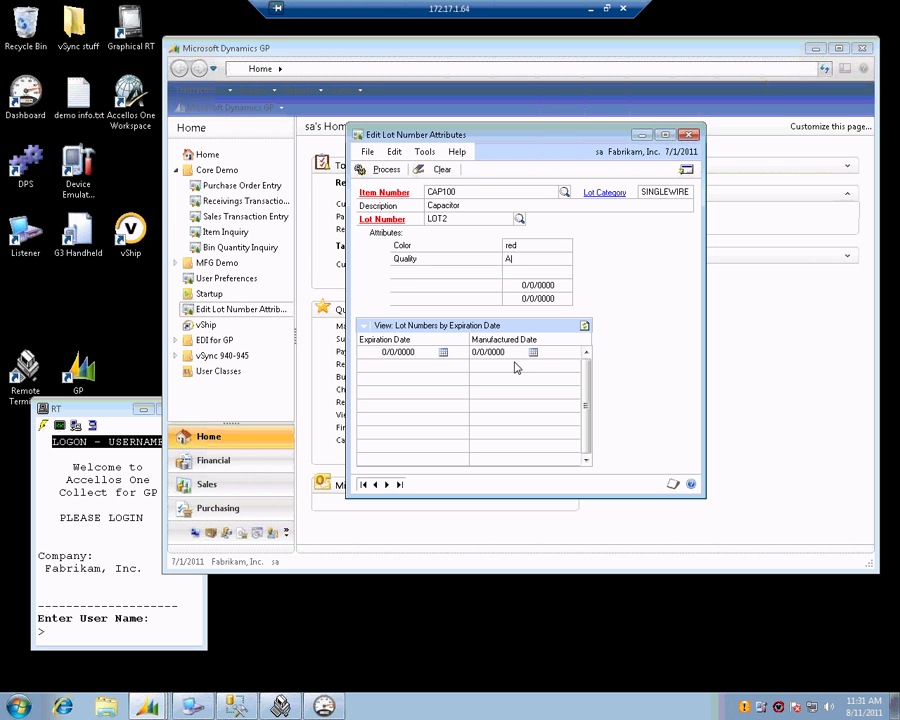
{"action": "left_click", "coordinate": [390, 171]}
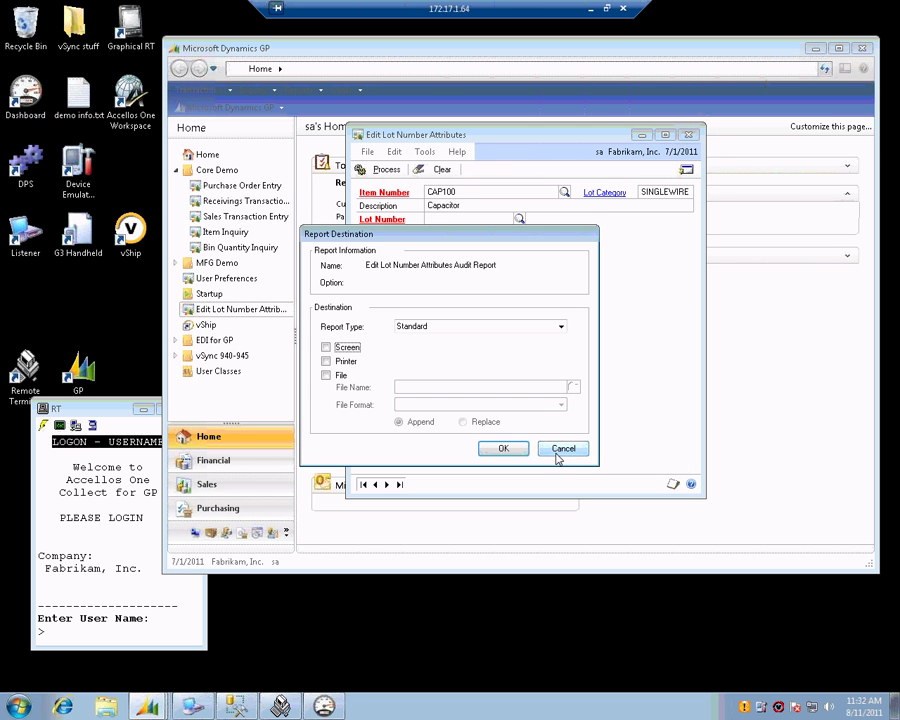
{"action": "left_click", "coordinate": [563, 449]}
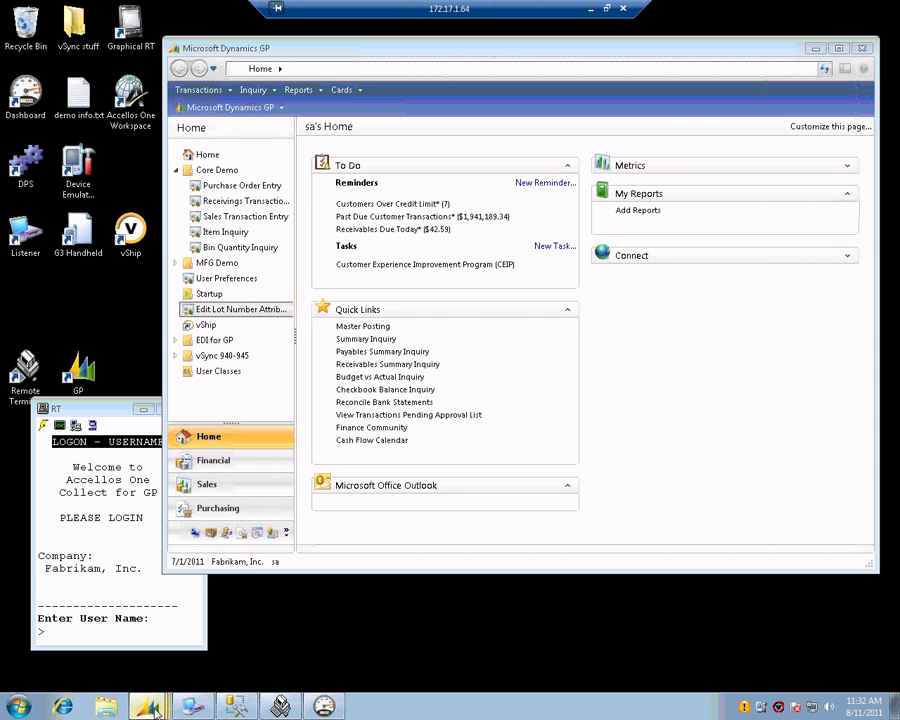
Confirm LOT2 now shows Color red and Quality A in the Lot Number Inquiry.
{"action": "mouse_move", "coordinate": [155, 707]}
{"action": "left_click", "coordinate": [165, 672]}
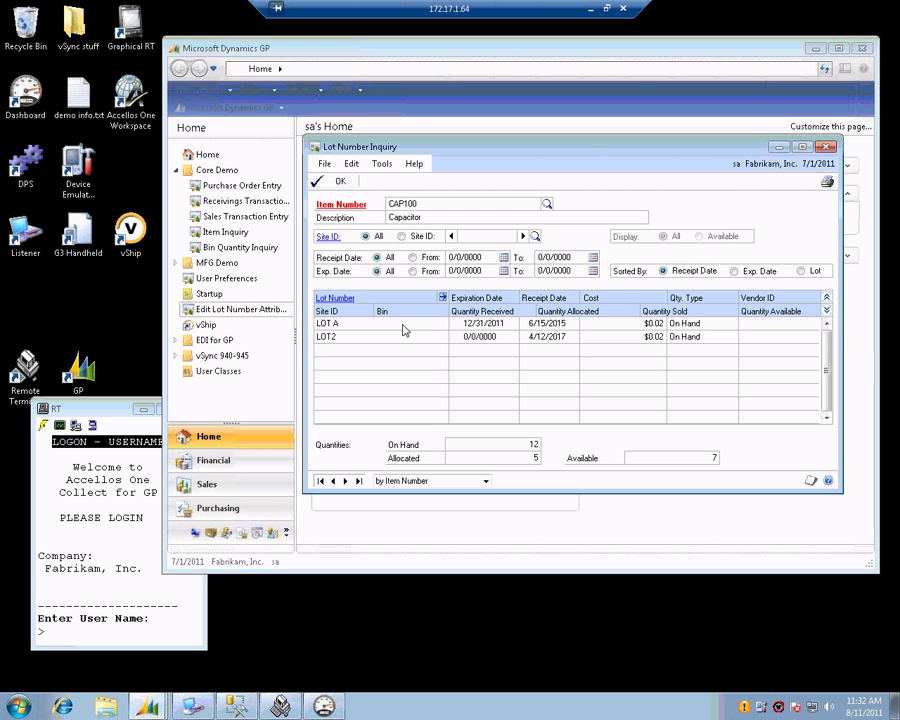
{"action": "left_click", "coordinate": [436, 338]}
{"action": "double_click", "coordinate": [436, 338]}
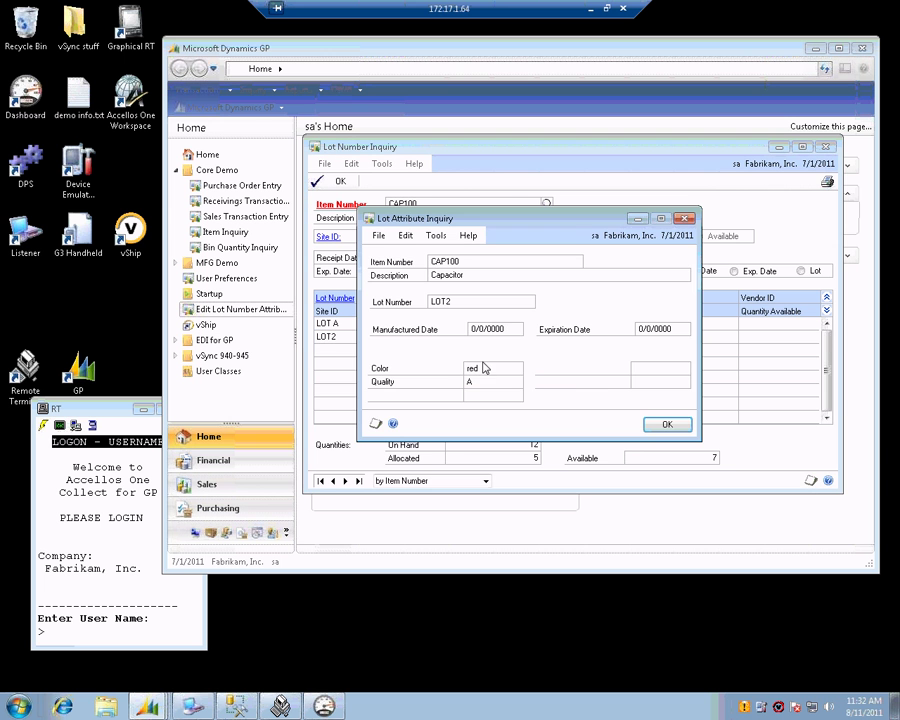
{"action": "left_click", "coordinate": [666, 425]}
{"action": "left_click", "coordinate": [159, 639]}
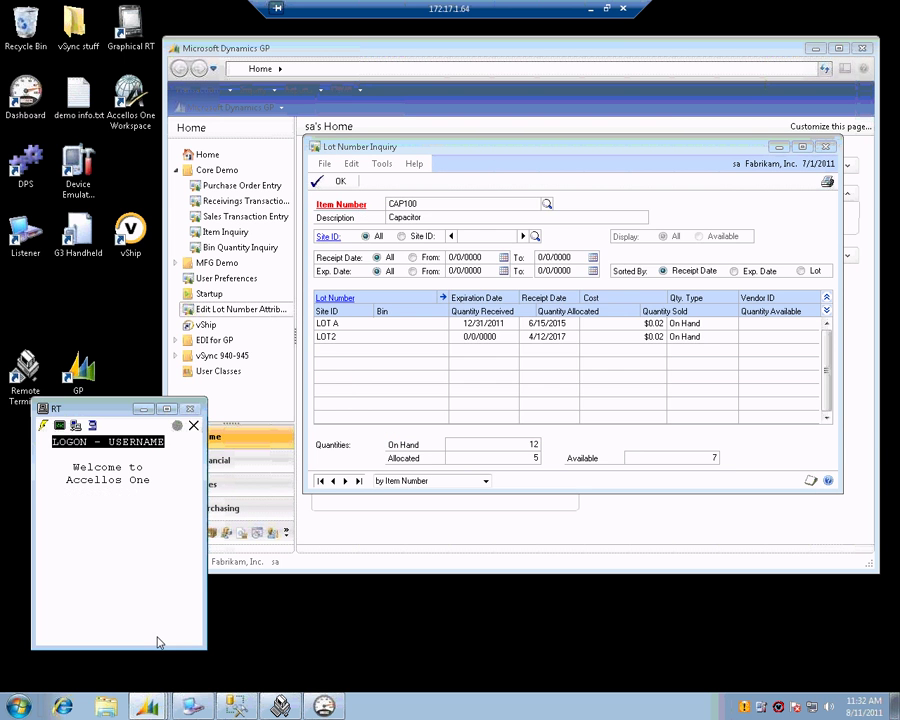
Log in to the RF terminal with the demo user name and password.
{"action": "type", "text": "D"}
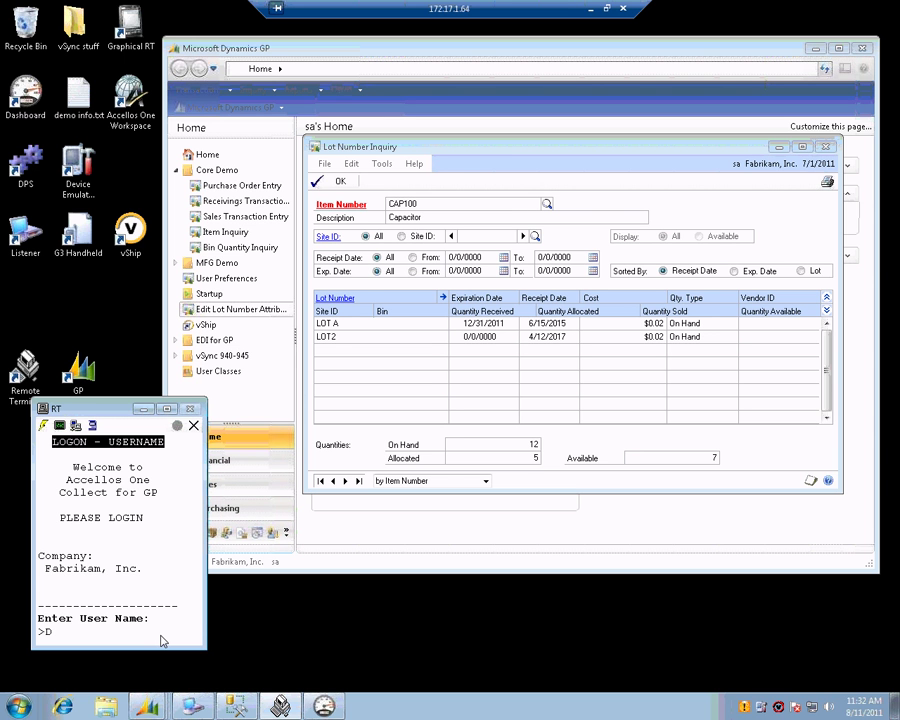
{"action": "type", "text": "EMO1"}
{"action": "key", "text": "Return"}
{"action": "type", "text": "***"}
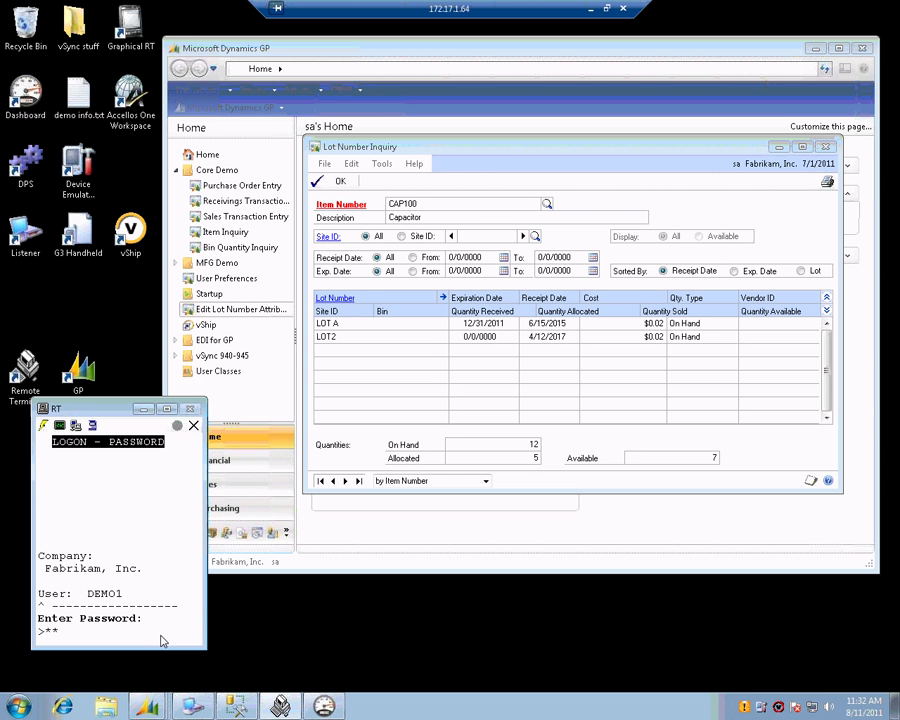
{"action": "key", "text": "Return"}
Choose Misc (5) and then Edit Lot Atts (6) from the terminal menus.
{"action": "type", "text": "5"}
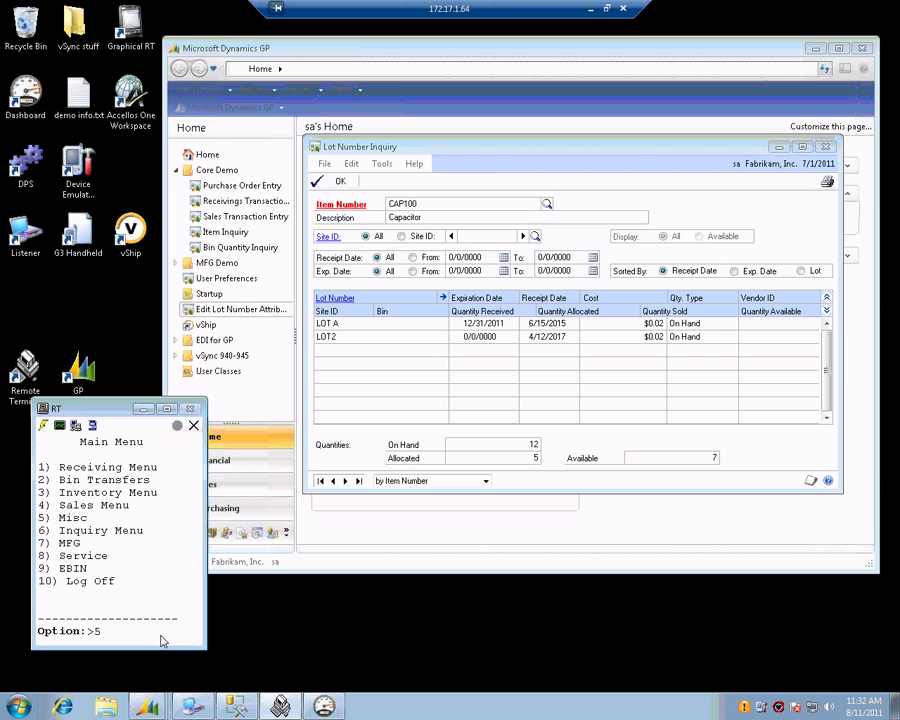
{"action": "key", "text": "Return"}
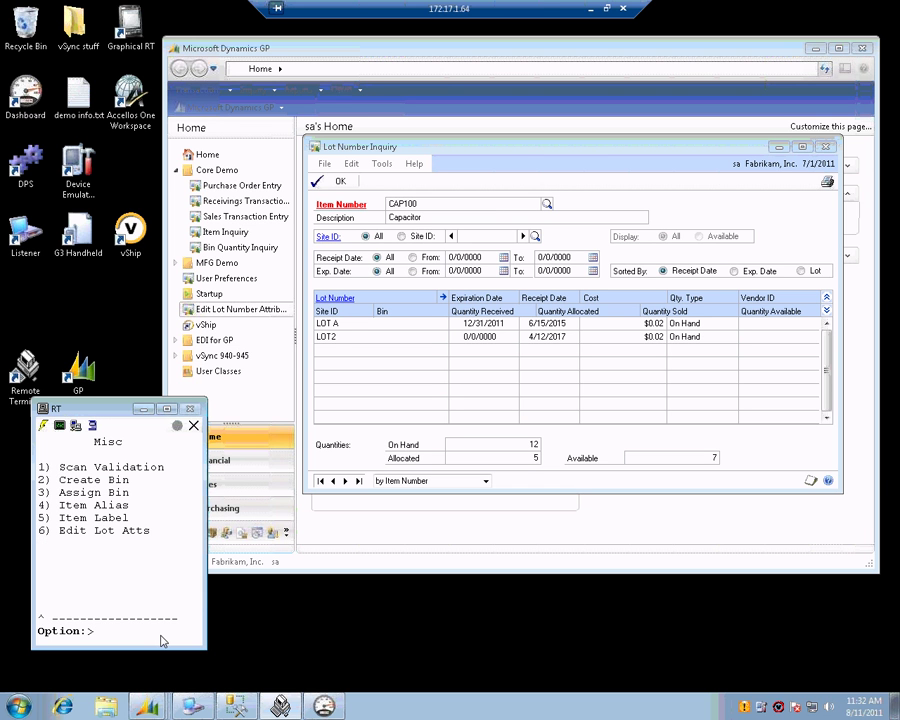
{"action": "type", "text": "6"}
{"action": "key", "text": "Return"}
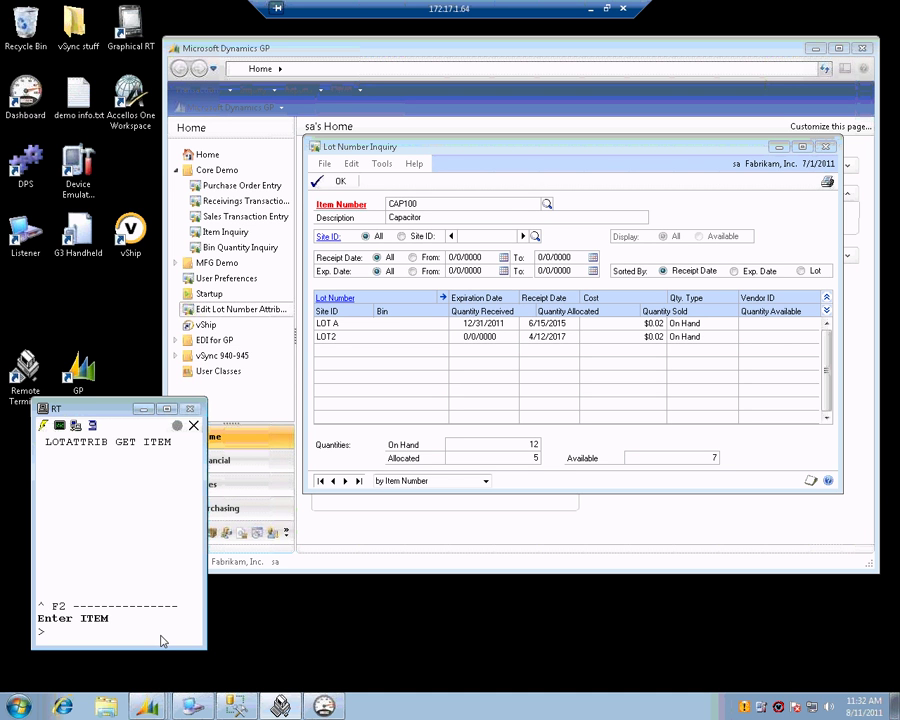
Enter item CAP100, lot LOT2, manufactured date 12/31/2010 and expiry date 12/31/2011.
{"action": "type", "text": "CAP100"}
{"action": "key", "text": "Return"}
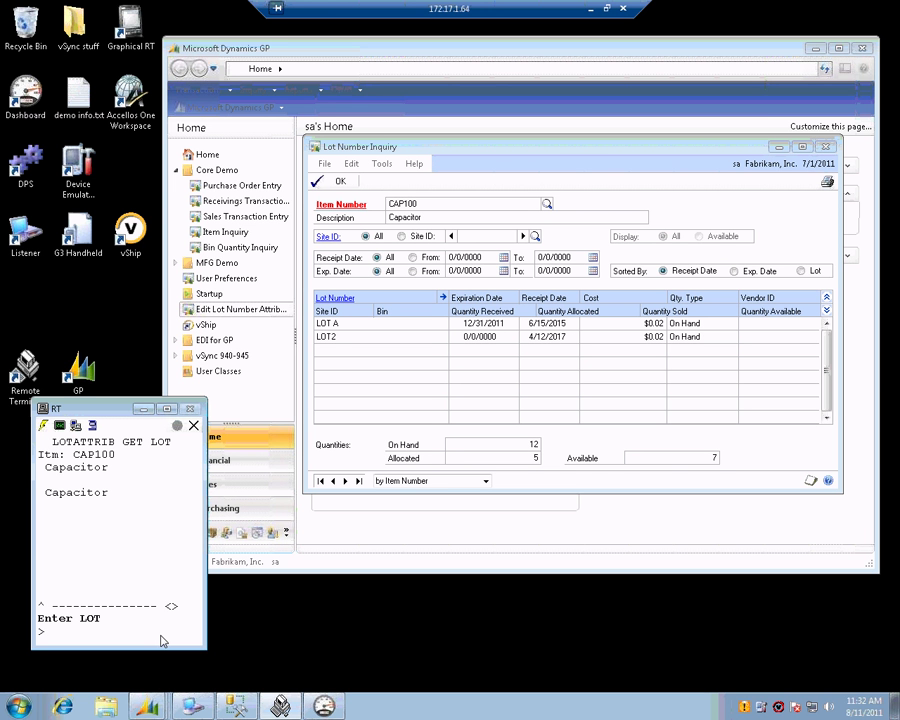
{"action": "type", "text": "LOT2"}
{"action": "key", "text": "Return"}
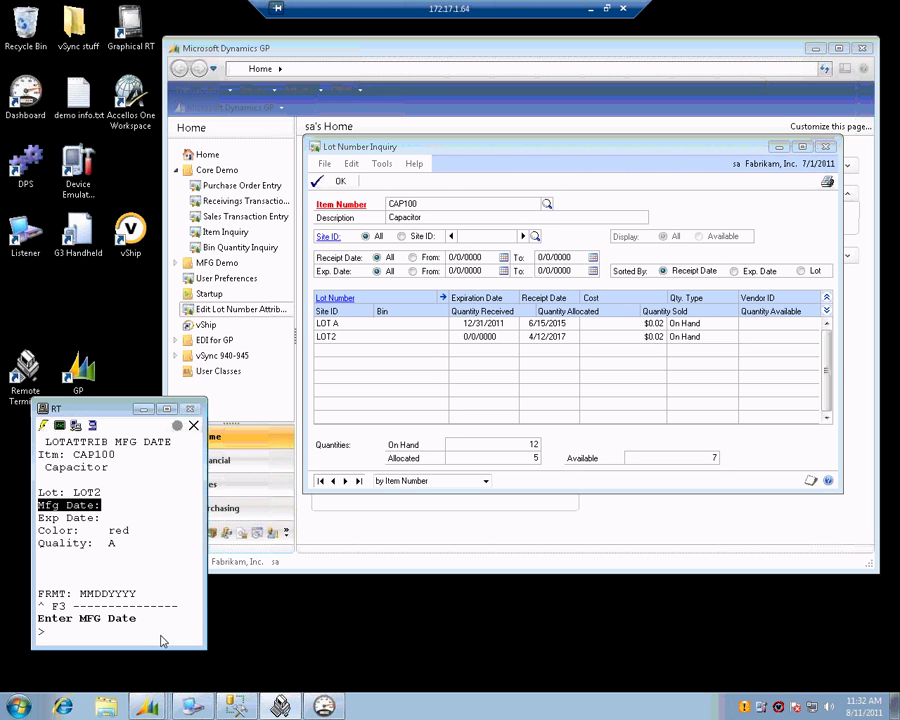
{"action": "type", "text": "1"}
{"action": "type", "text": "2/31/2"}
{"action": "type", "text": "010"}
{"action": "key", "text": "Return"}
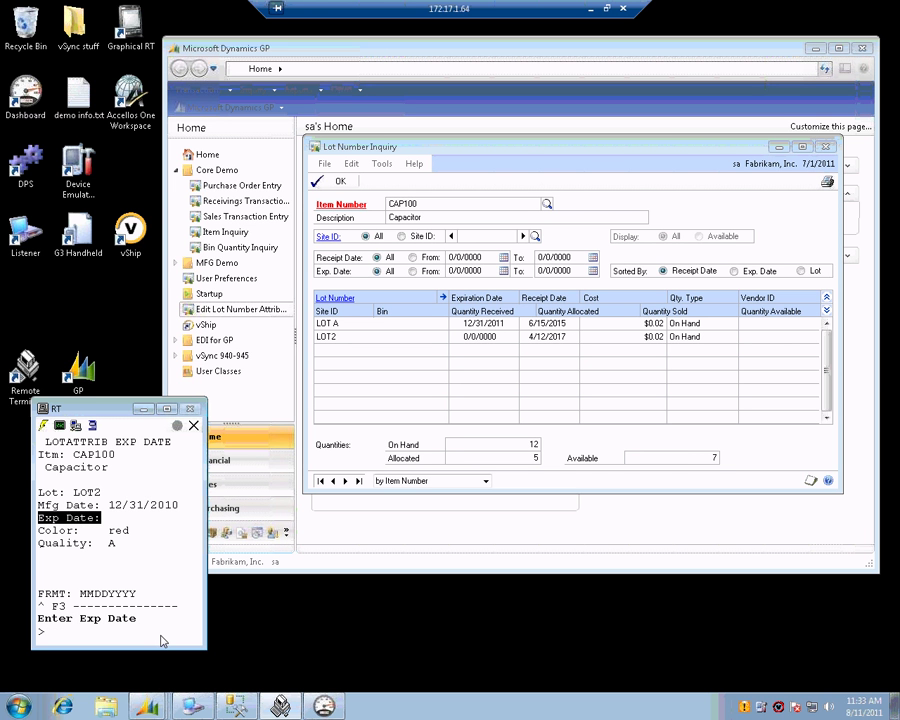
{"action": "type", "text": "12312011"}
{"action": "key", "text": "Return"}
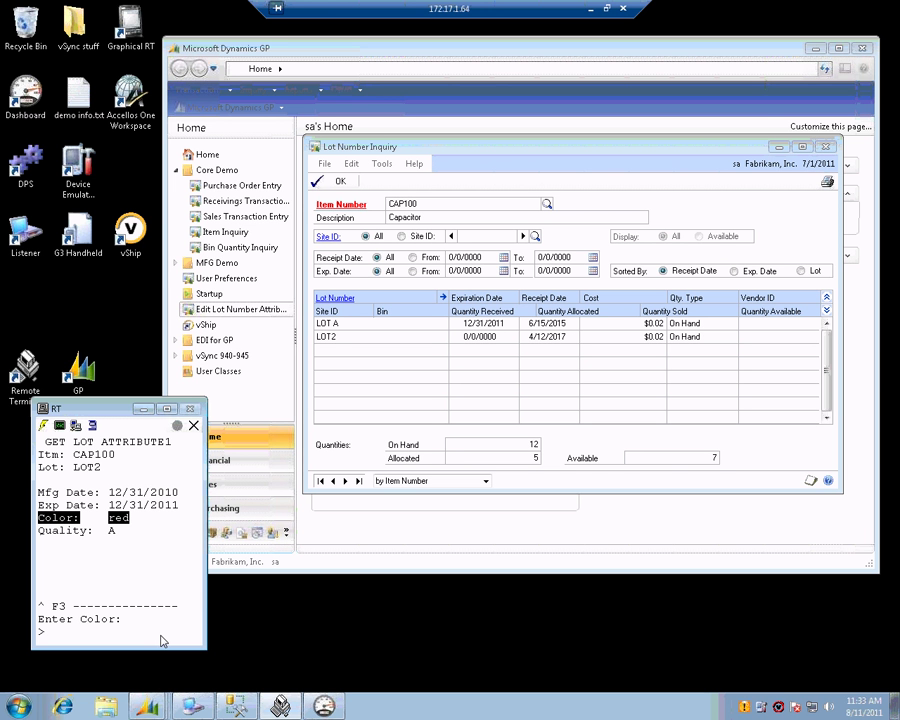
Set Color to ORANGE, keep Quality A, and save the lot attributes.
{"action": "type", "text": "ORANGE"}
{"action": "key", "text": "Return"}
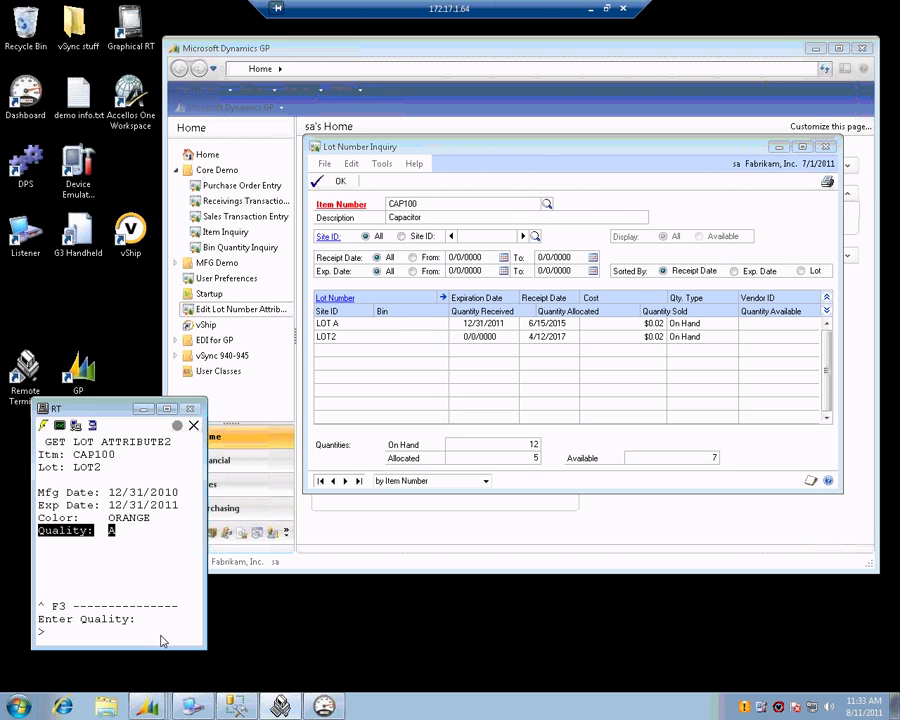
{"action": "key", "text": "Return"}
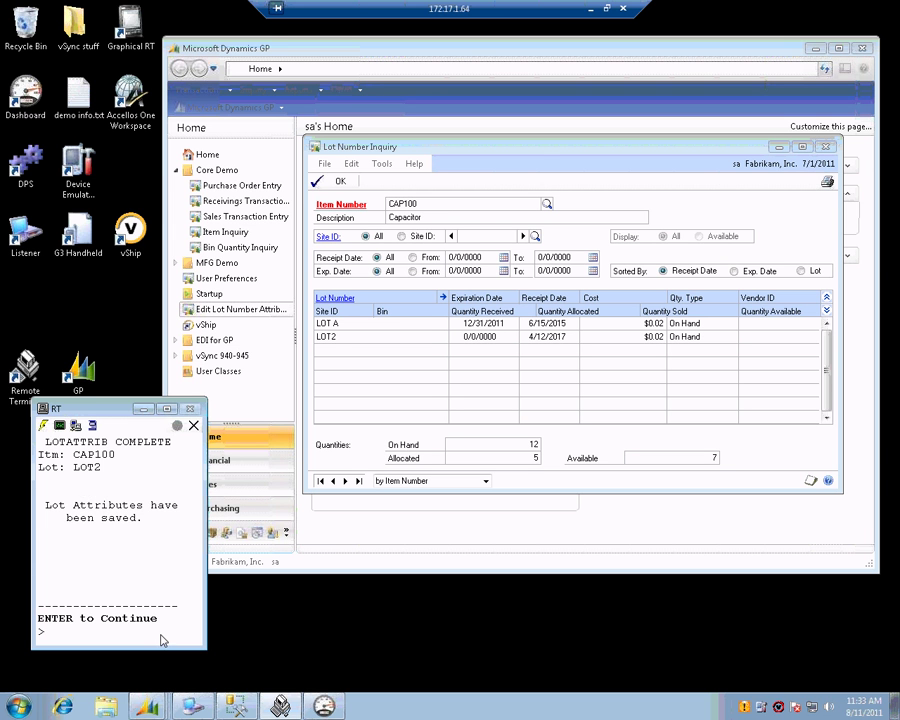
View LOT2's attribute details showing both dates, ORANGE and Quality A, then launch Collect Dashboard.
{"action": "left_click", "coordinate": [433, 343]}
{"action": "left_click", "coordinate": [433, 338]}
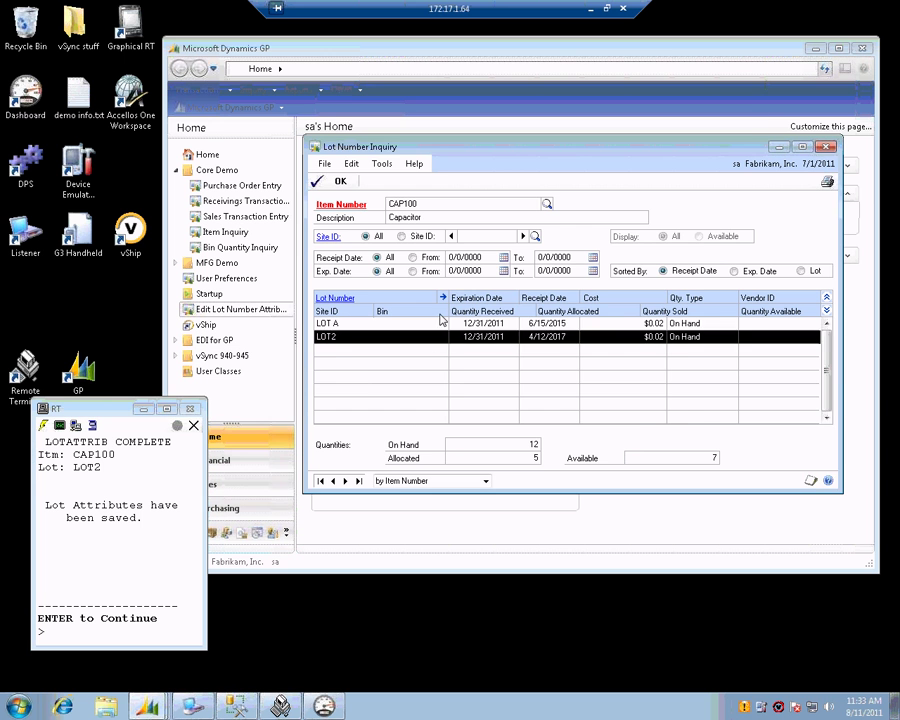
{"action": "left_click", "coordinate": [443, 299]}
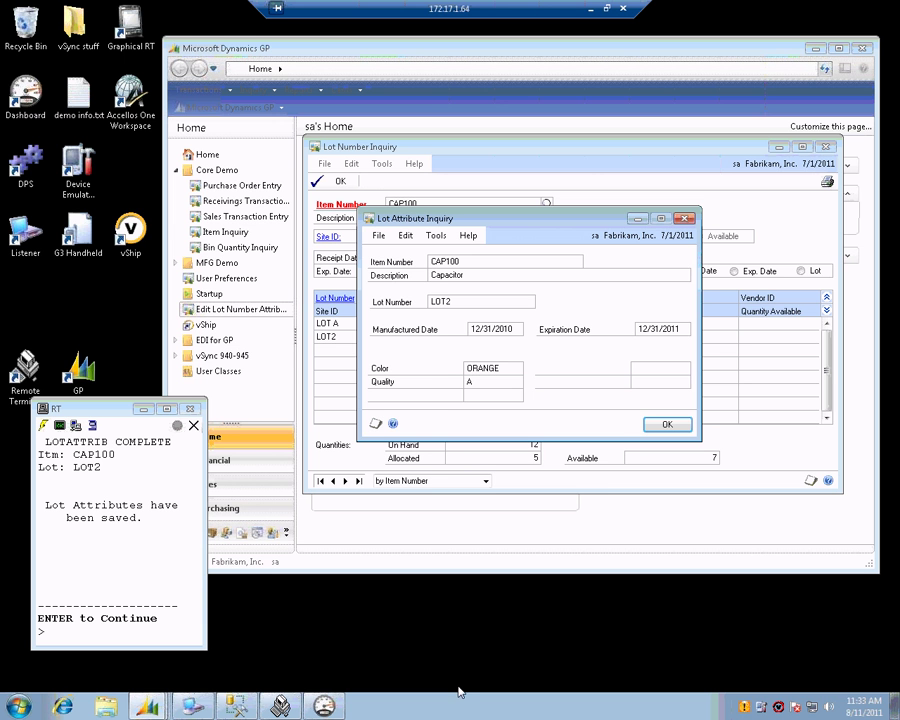
{"action": "left_click", "coordinate": [323, 705]}
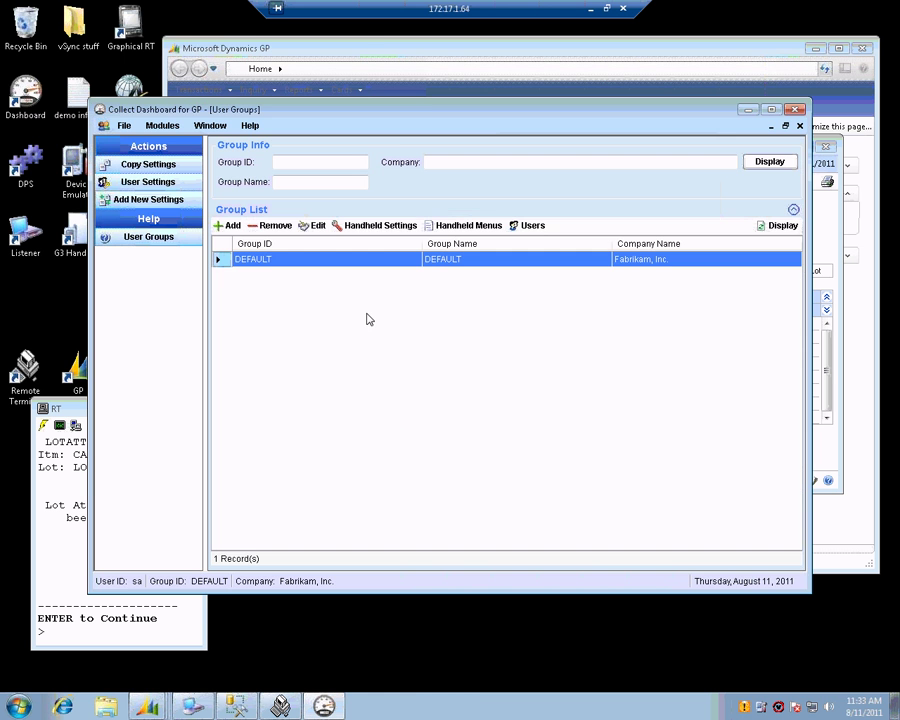
Inspect the Edit Lot Attributes handheld settings, leaving Prompt for Lot Attributes at ALWAYS.
{"action": "left_click", "coordinate": [382, 225]}
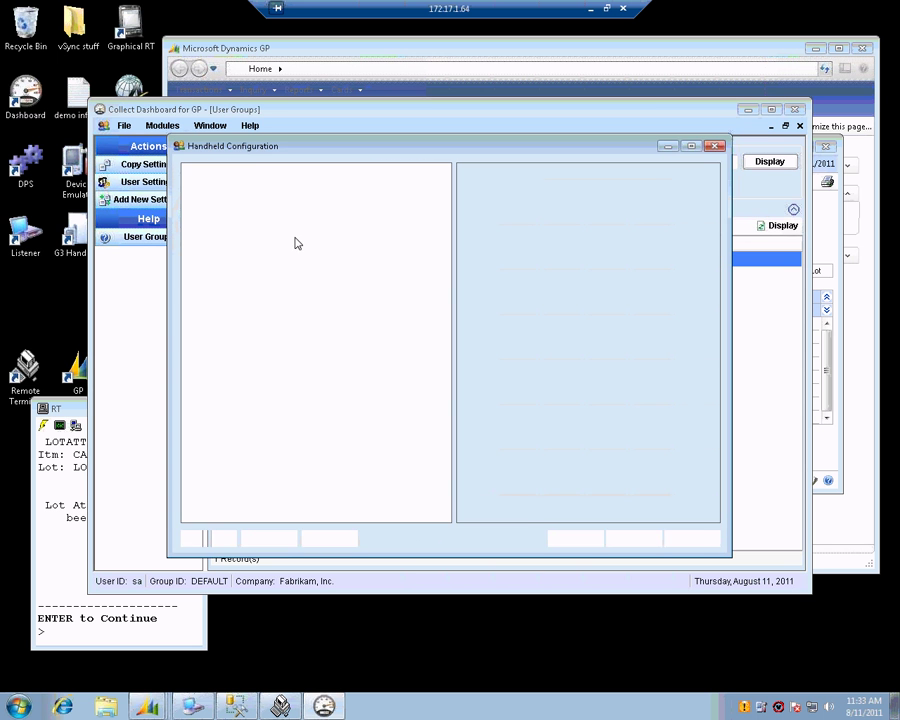
{"action": "left_click", "coordinate": [215, 221]}
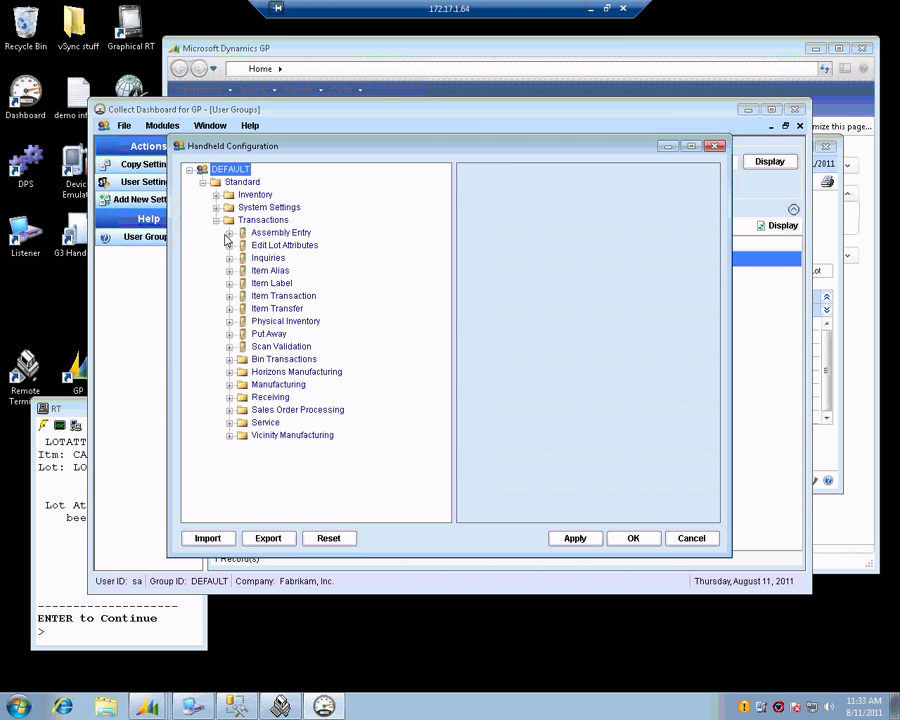
{"action": "left_click", "coordinate": [230, 246]}
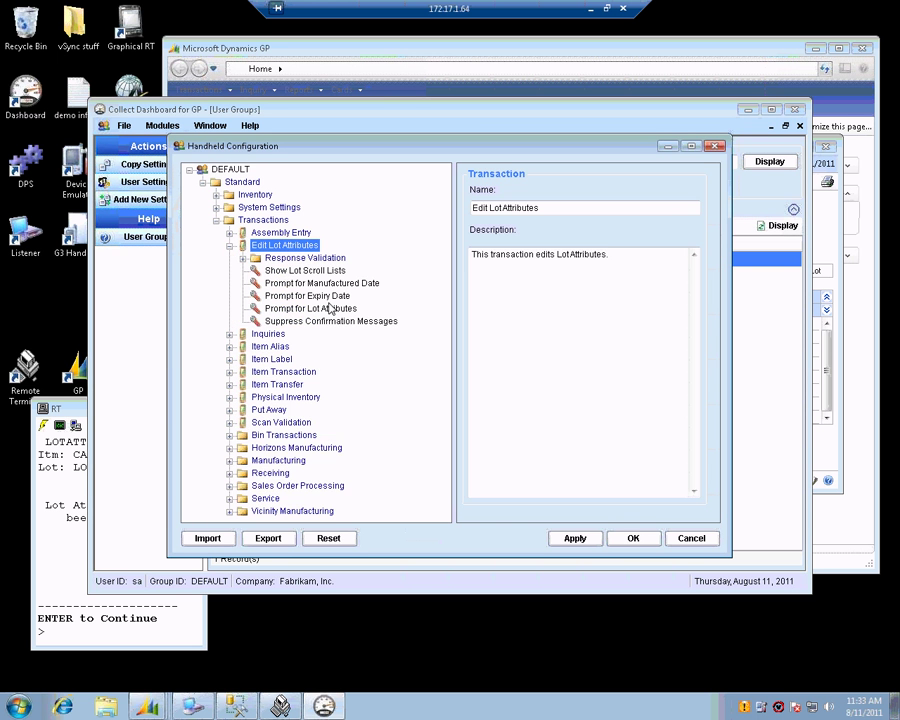
{"action": "left_click", "coordinate": [313, 272]}
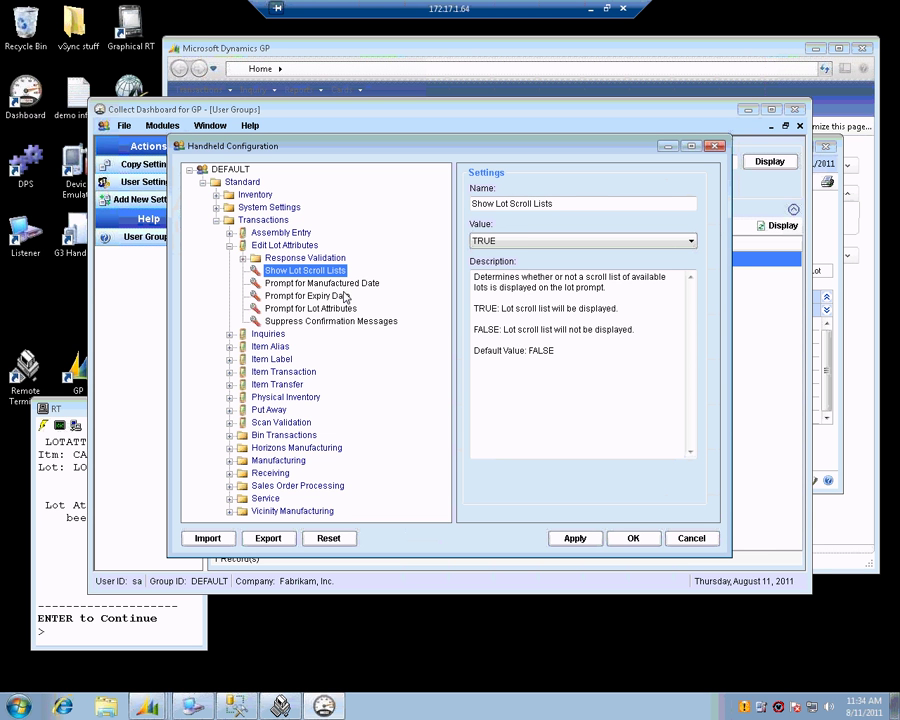
{"action": "left_click", "coordinate": [326, 285]}
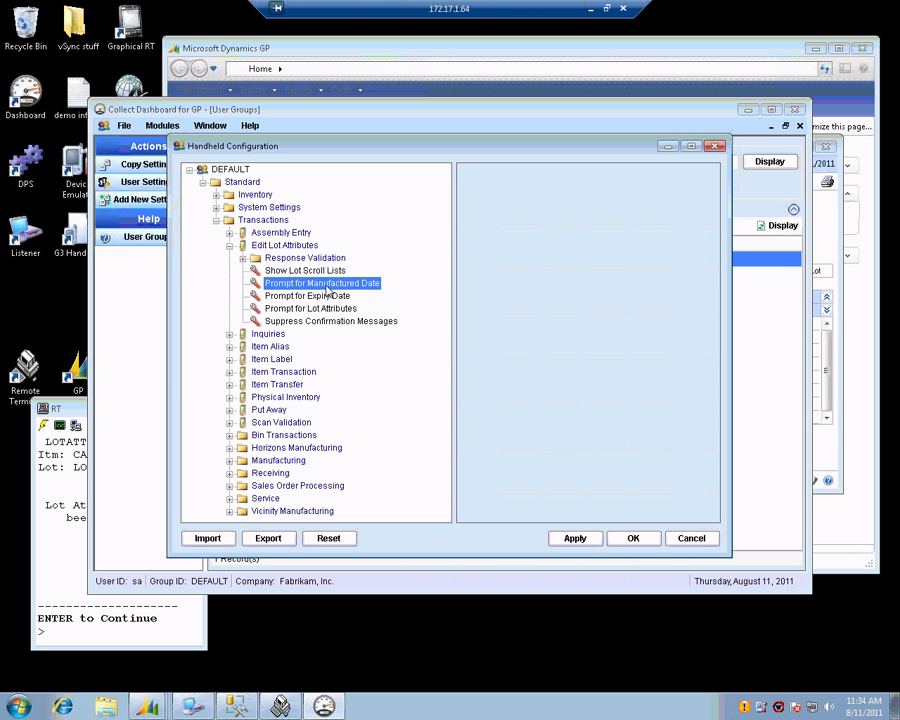
{"action": "left_click", "coordinate": [326, 297]}
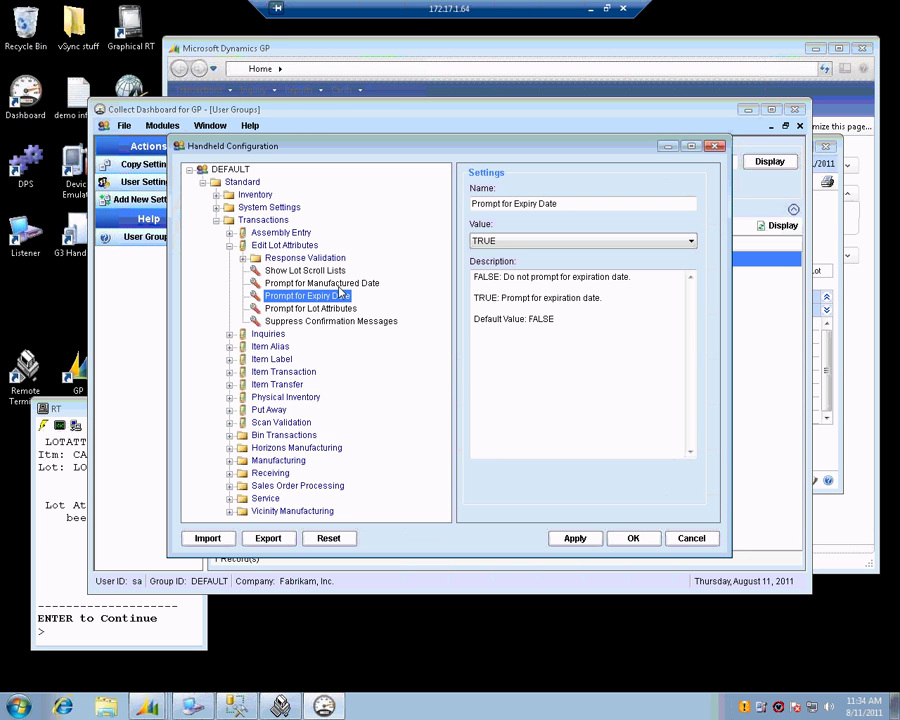
{"action": "left_click", "coordinate": [338, 308]}
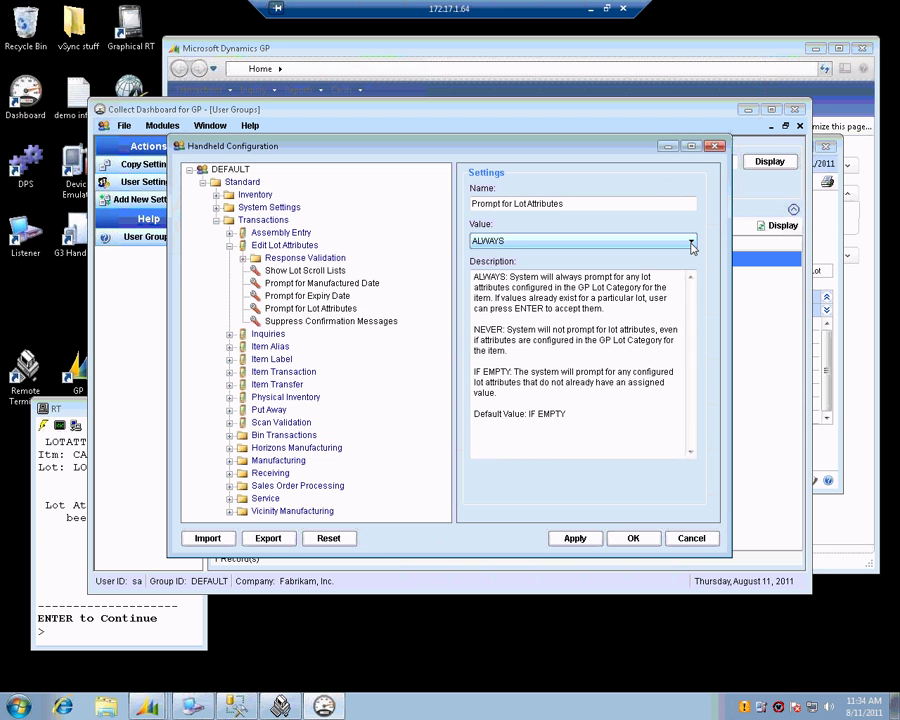
{"action": "left_click", "coordinate": [690, 242]}
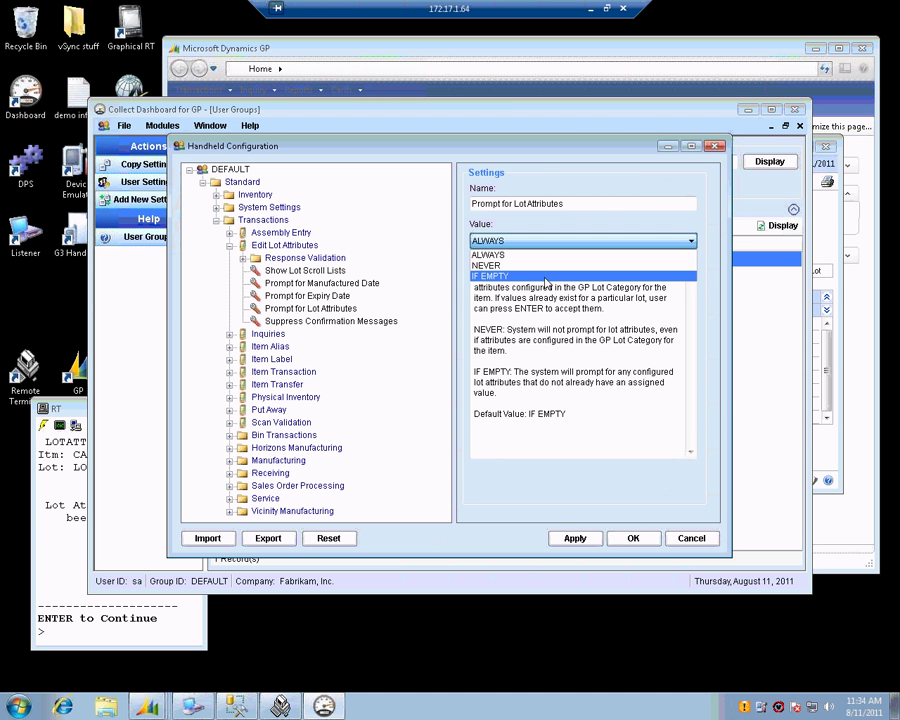
{"action": "left_click", "coordinate": [545, 241]}
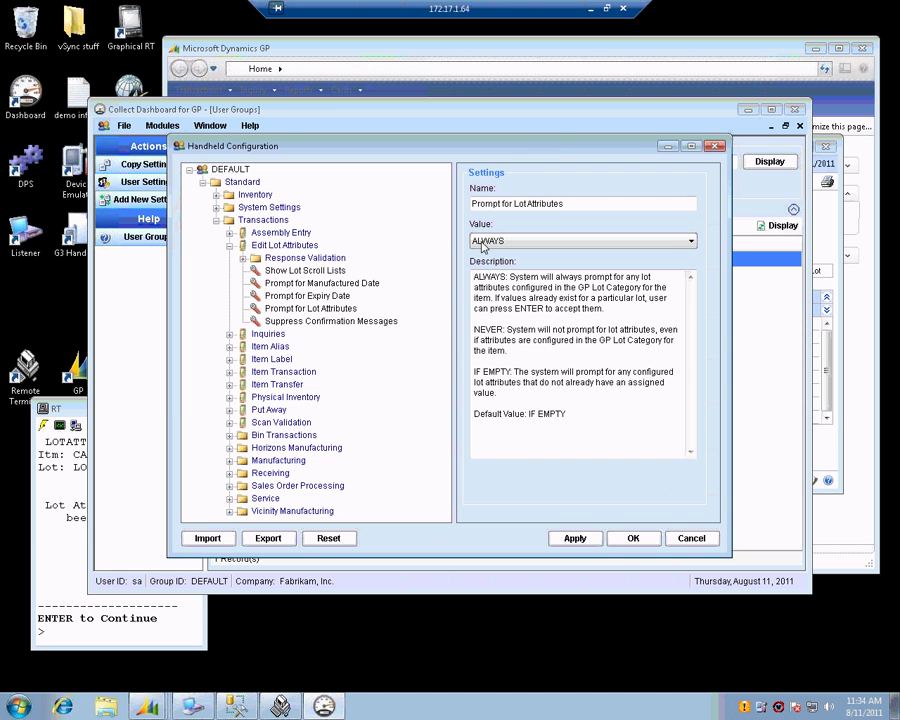
{"action": "left_click", "coordinate": [176, 628]}
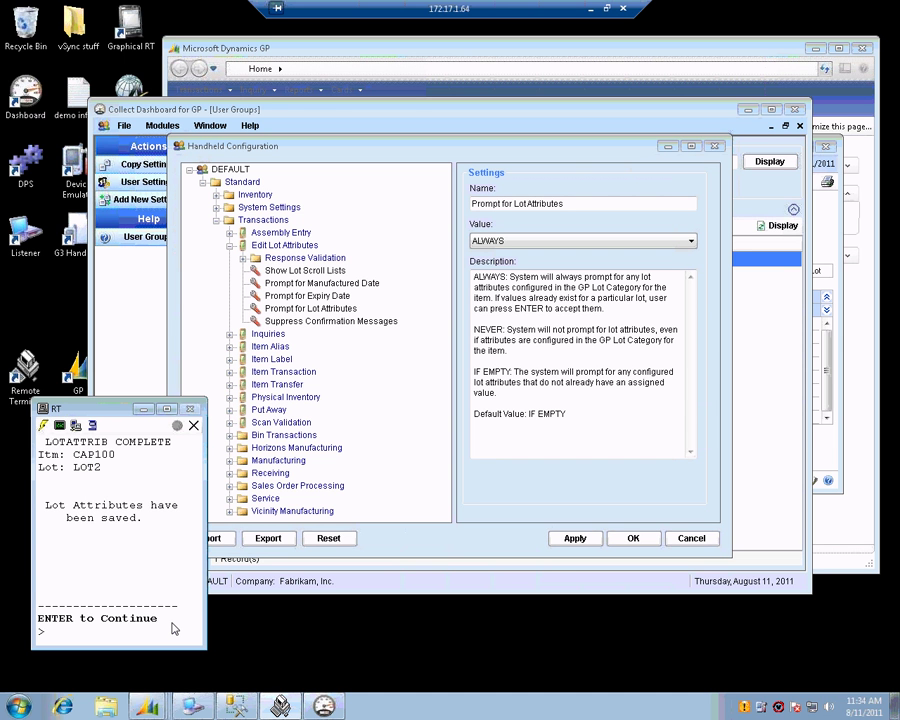
Continue past the LOTATTRIB COMPLETE screen back to the item prompt.
{"action": "key", "text": "Return"}
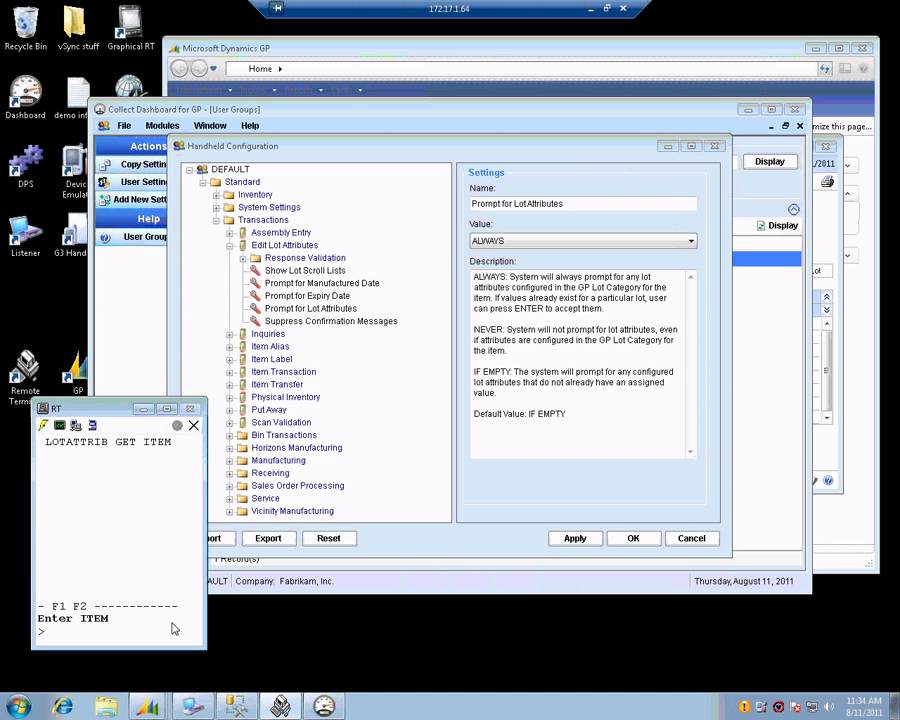